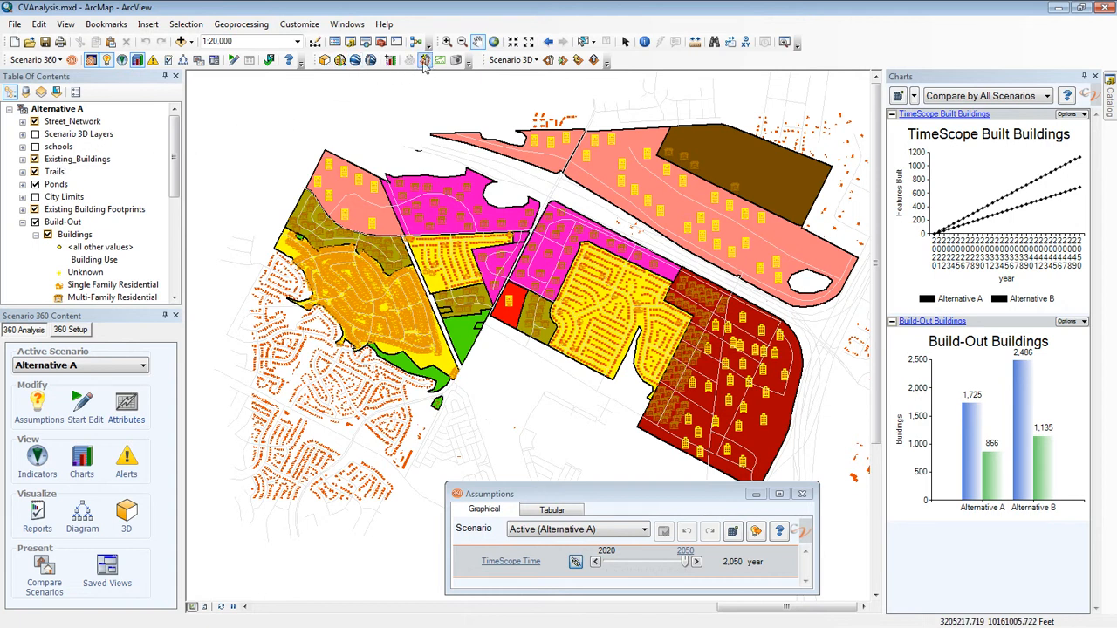
# Step: Open the Google Earth Export Settings from the Scenario 360 presentation tools and display the scenarios to export
pyautogui.click(61, 63)
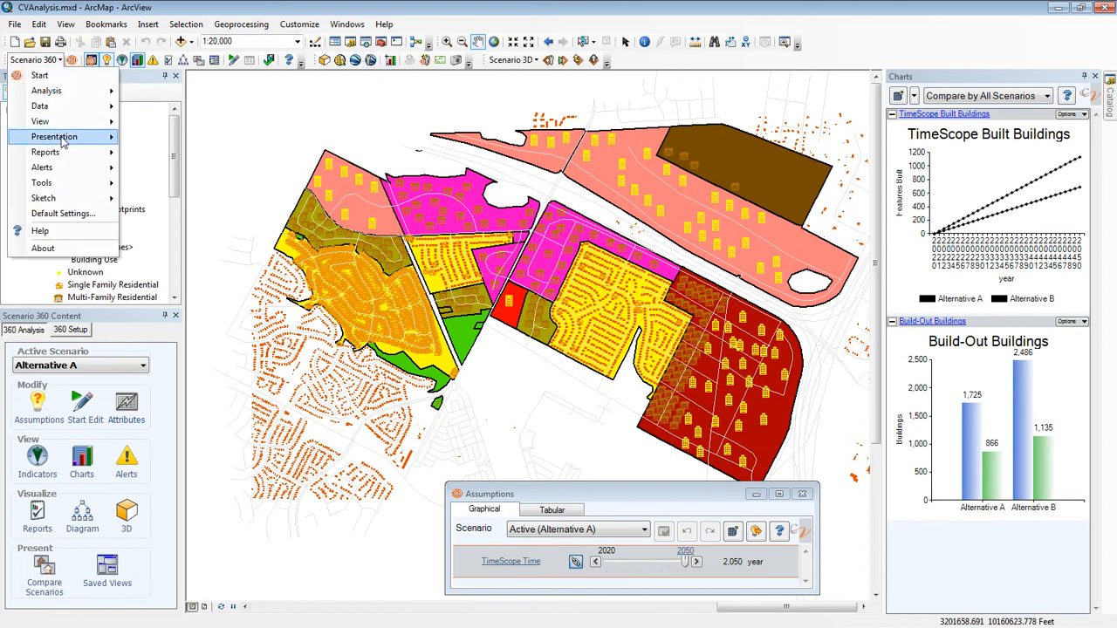
pyautogui.moveTo(66, 140)
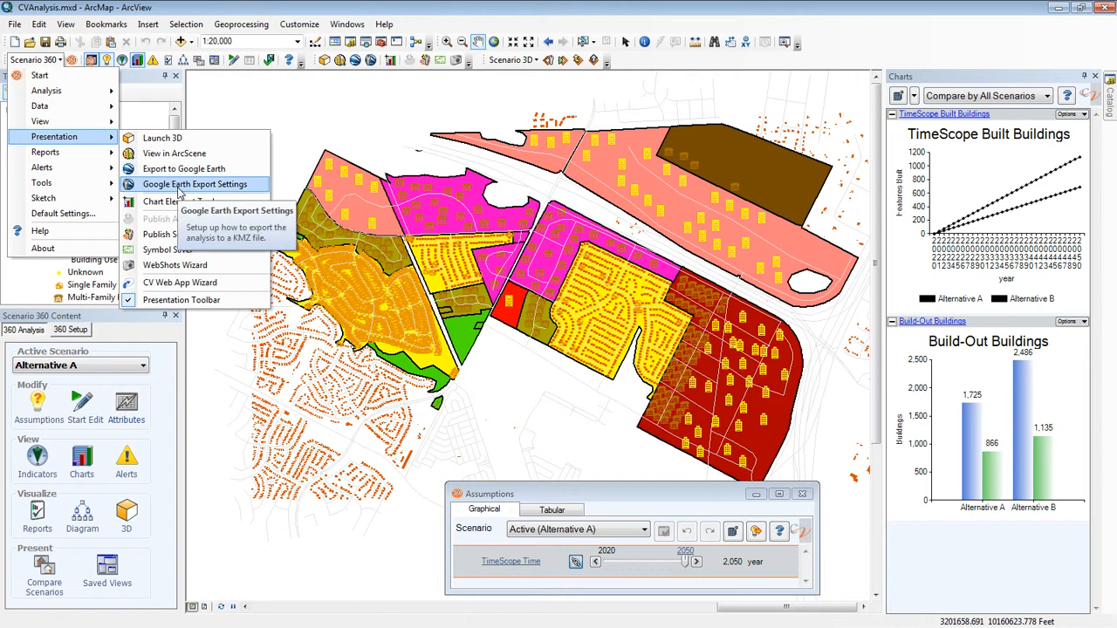
pyautogui.click(179, 185)
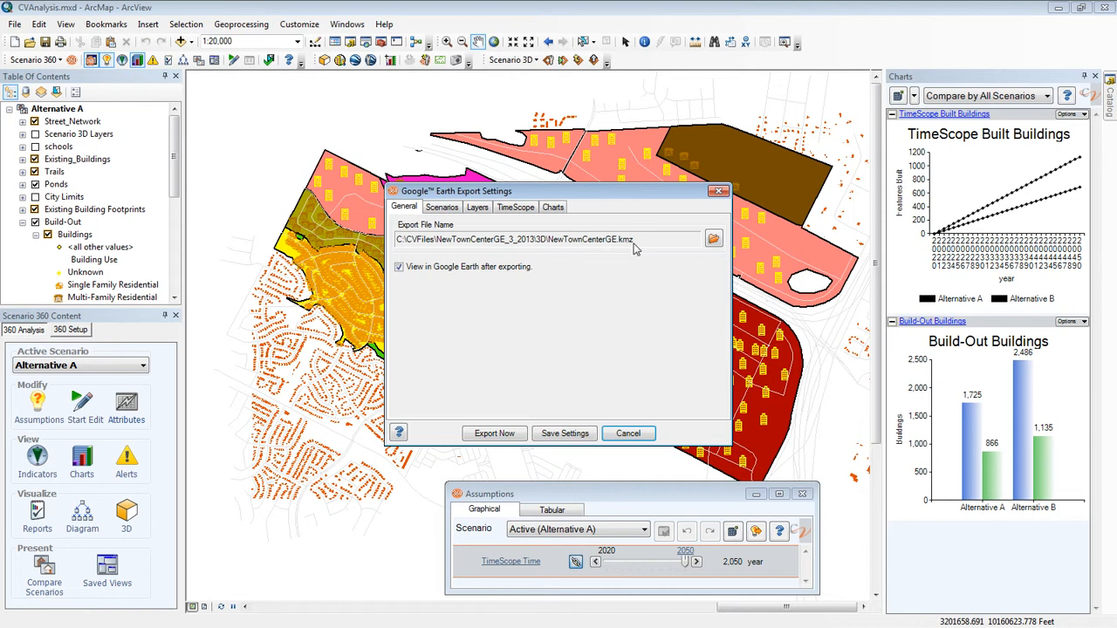
pyautogui.click(438, 213)
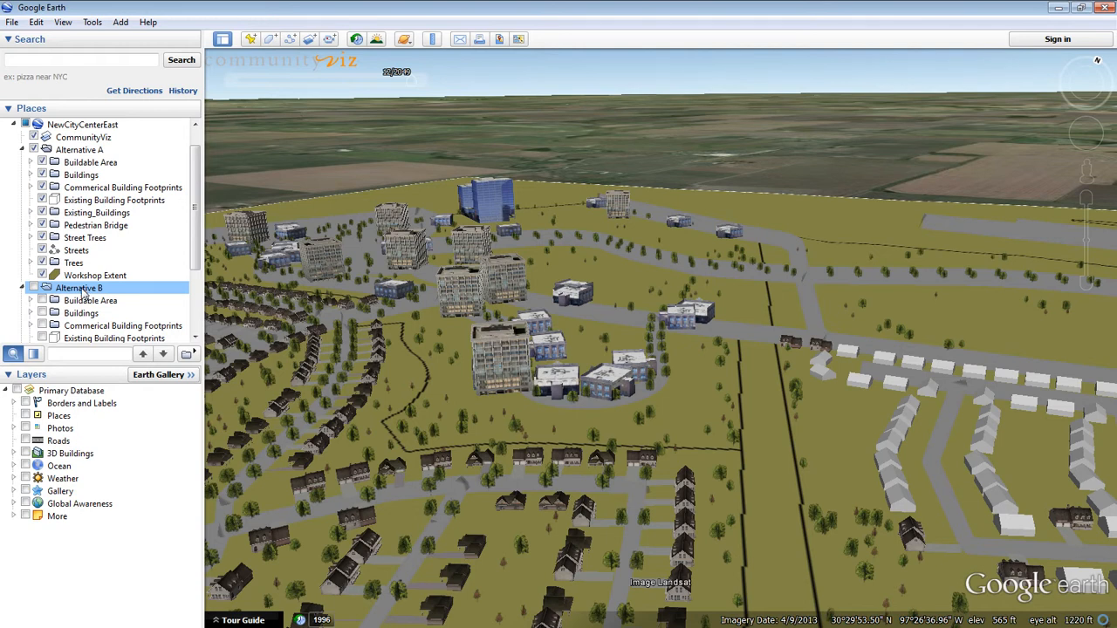
# Step: In Google Earth, hide the Alternative A scenario and display Alternative B instead
pyautogui.click(35, 150)
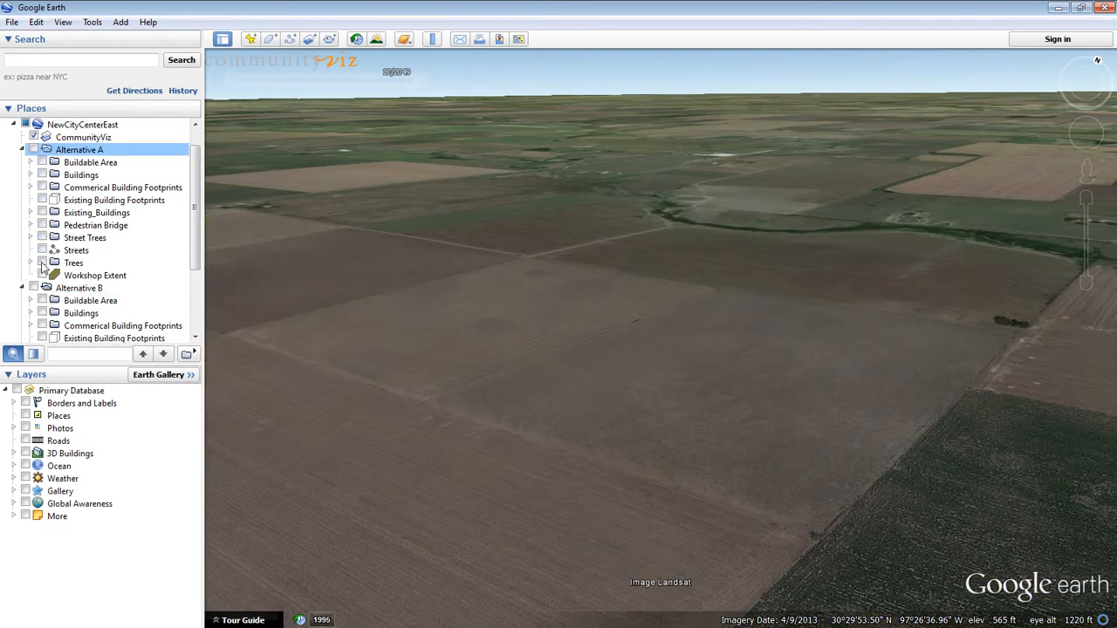
pyautogui.click(35, 288)
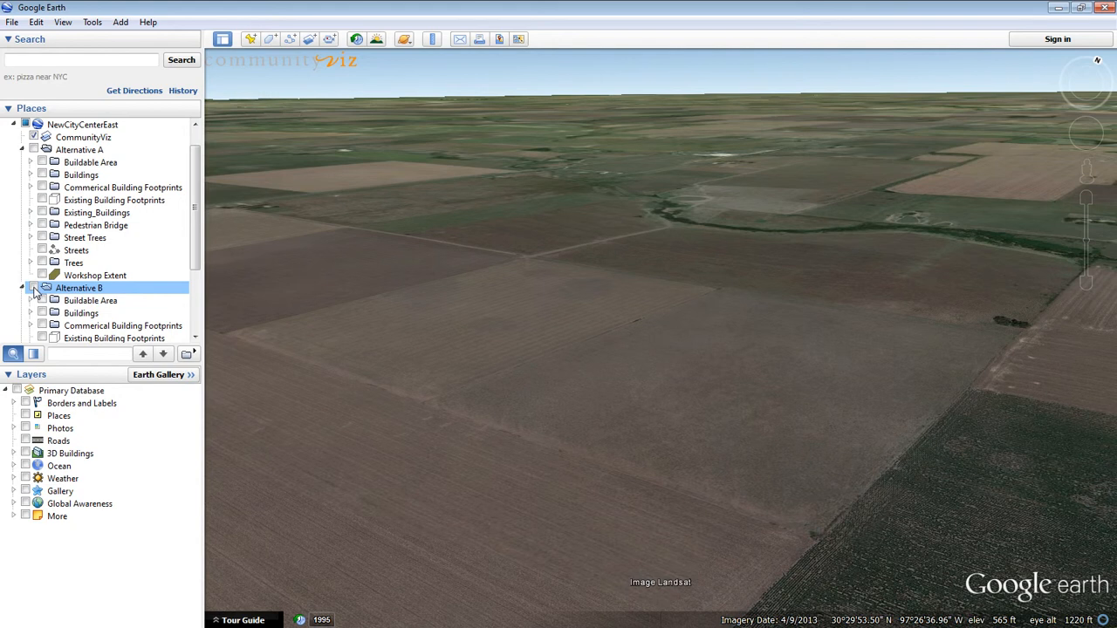
pyautogui.click(35, 289)
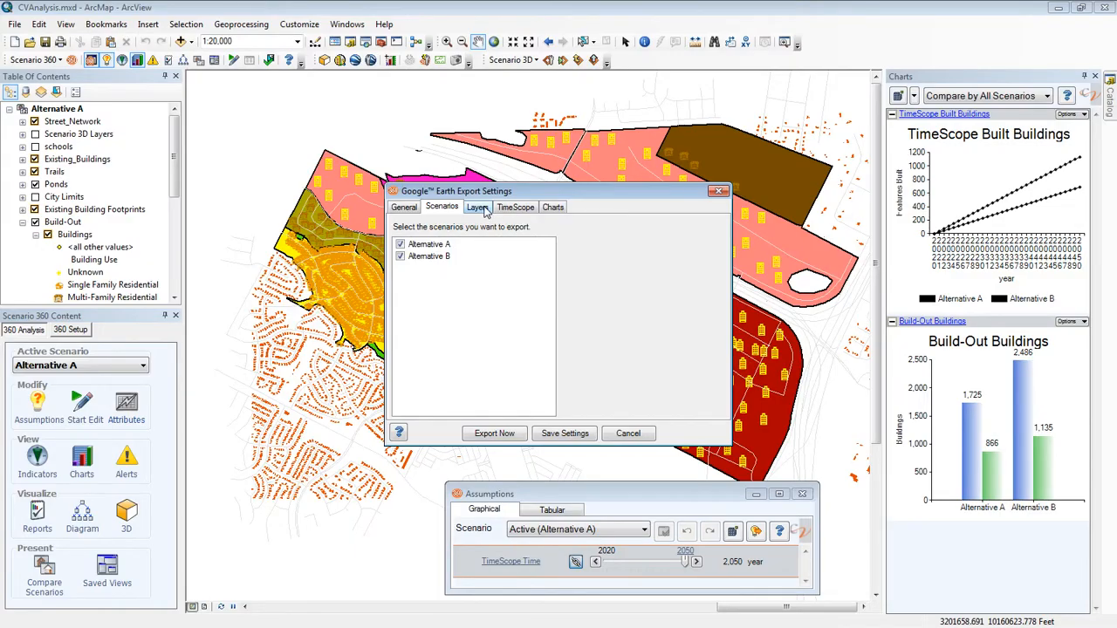
# Step: Back in ArcMap, examine the layer export settings and the available export formats for the Buildable Area layer
pyautogui.click(479, 208)
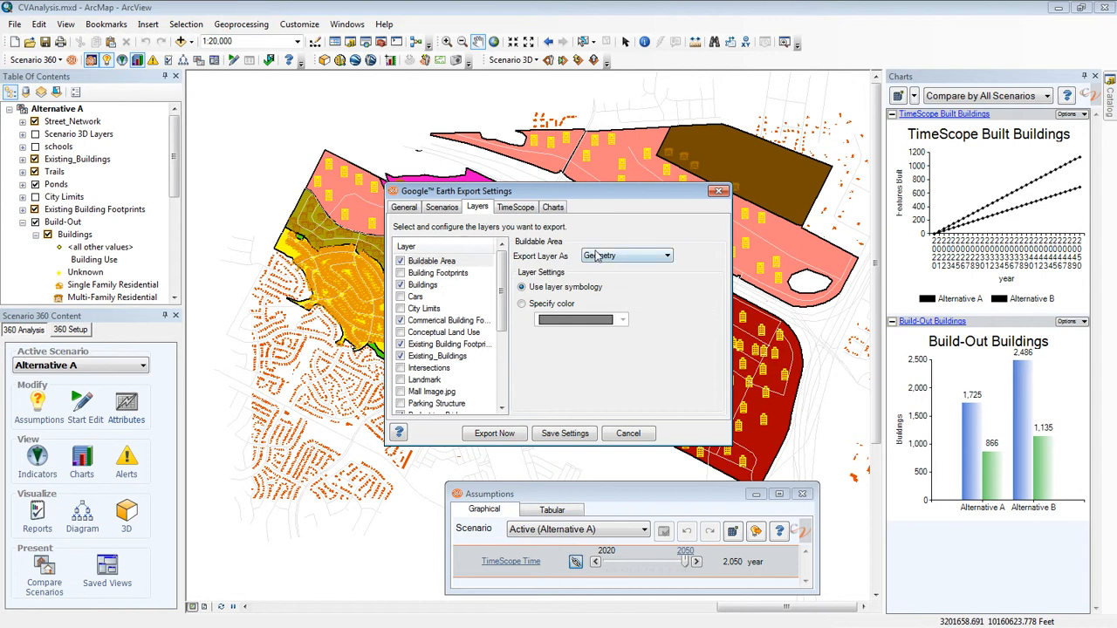
pyautogui.click(450, 264)
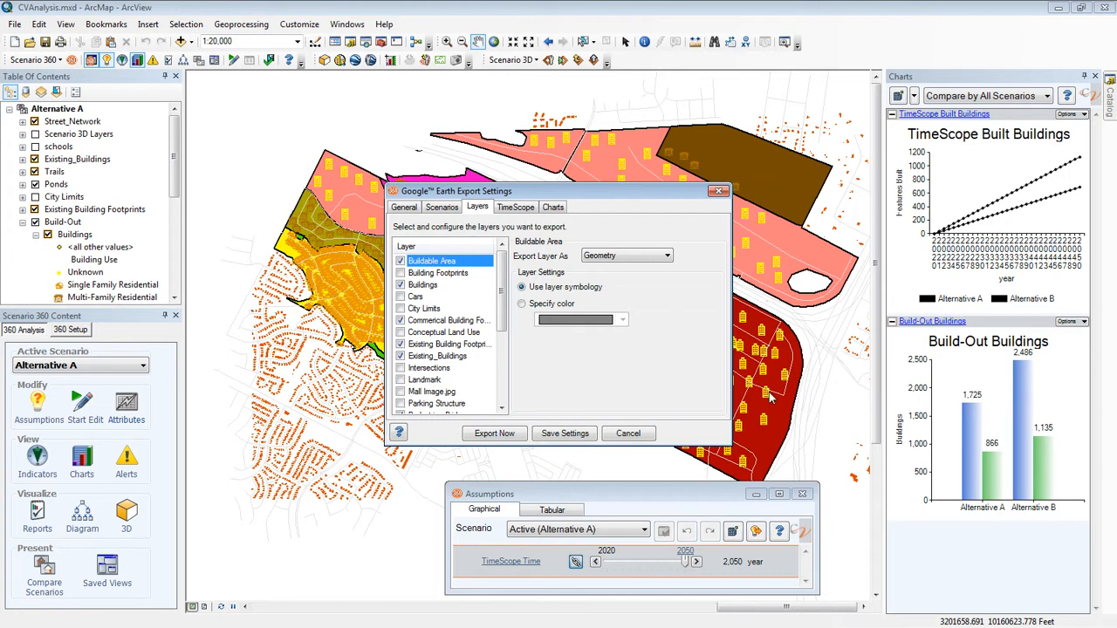
pyautogui.click(669, 256)
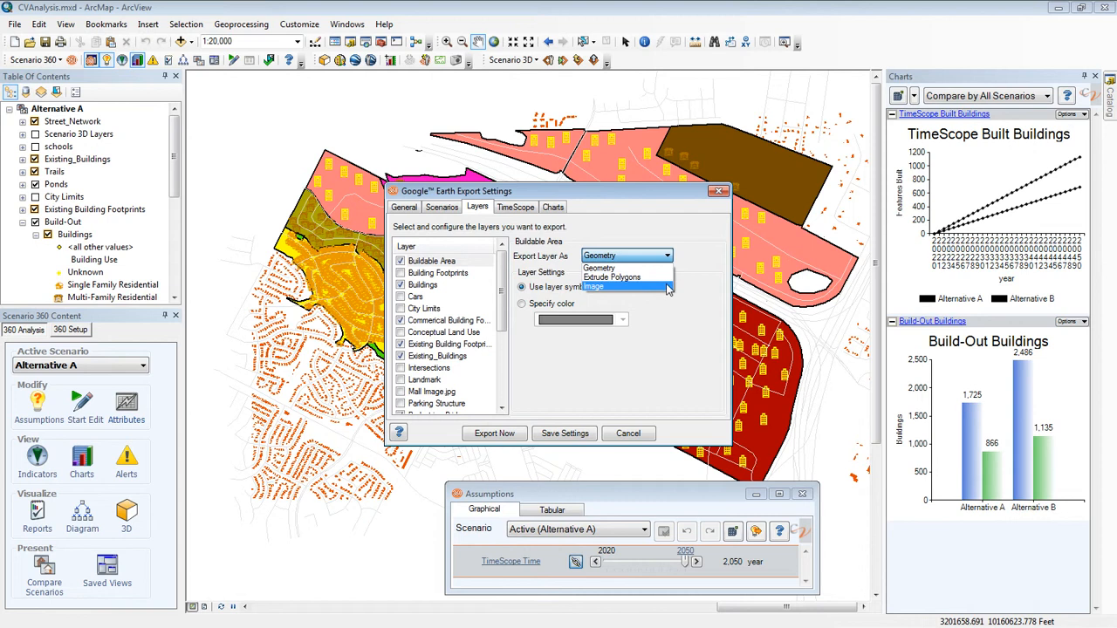
pyautogui.click(719, 285)
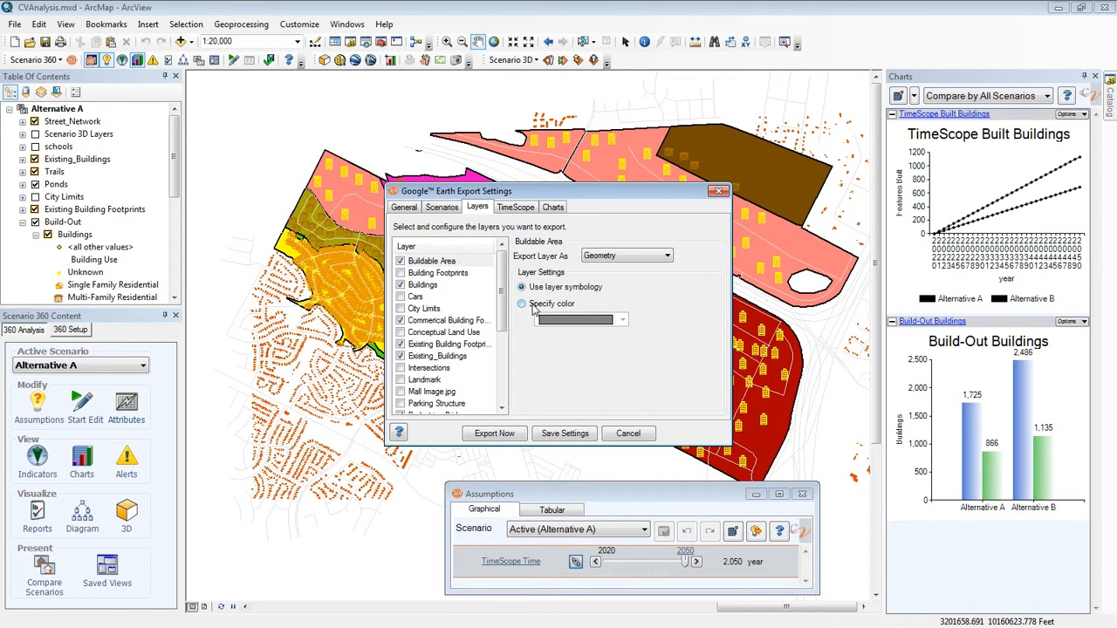
# Step: Set the Buildings layer to export as 3D Models
pyautogui.click(420, 288)
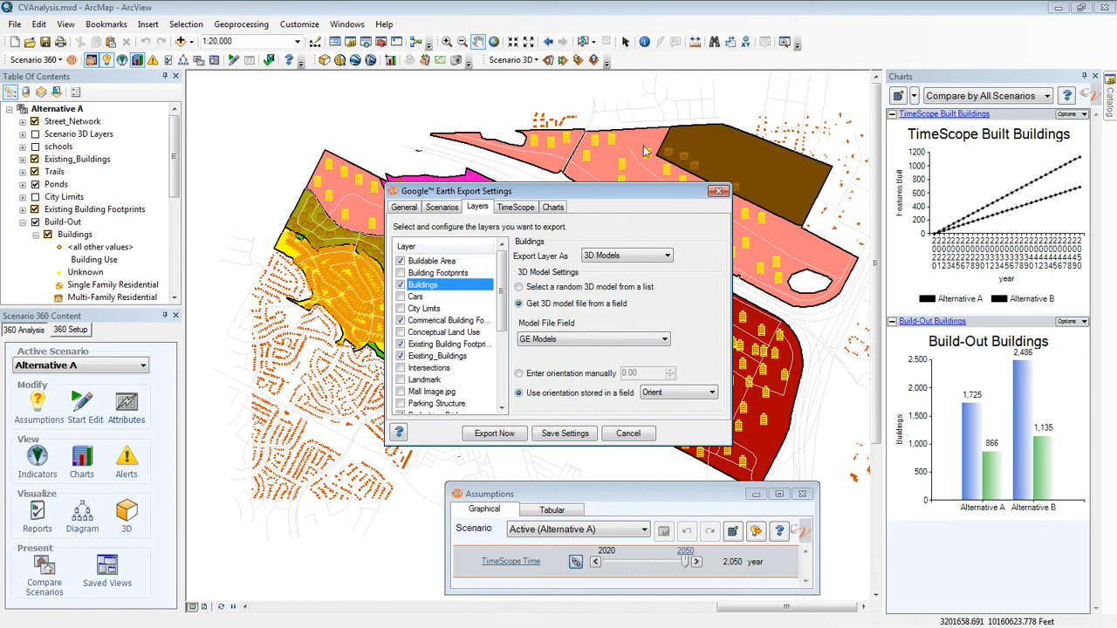
pyautogui.click(668, 257)
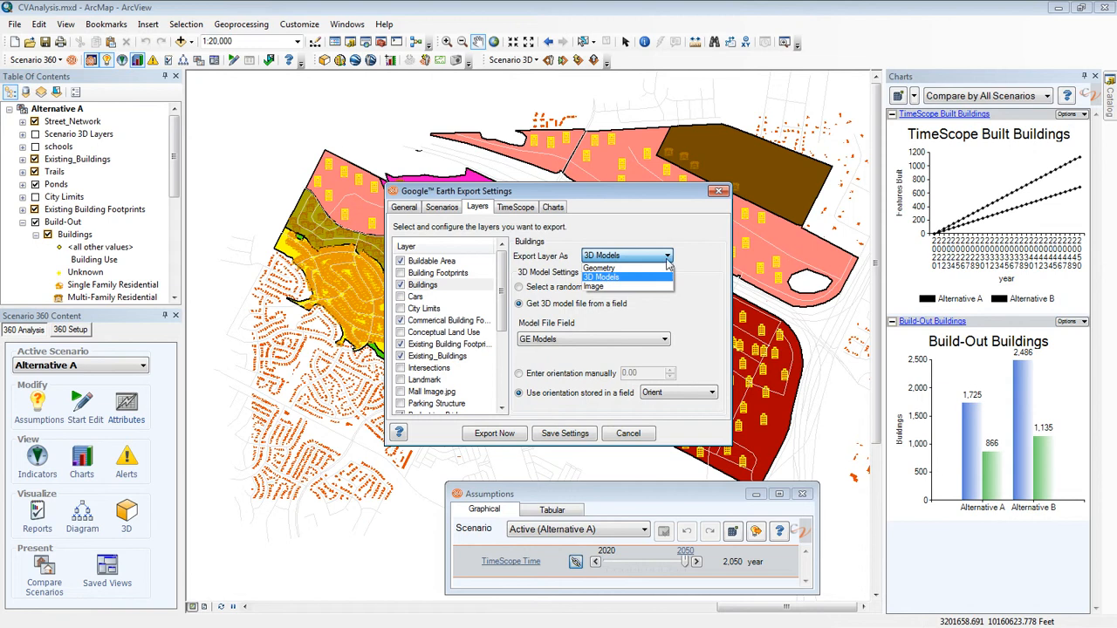
pyautogui.click(661, 278)
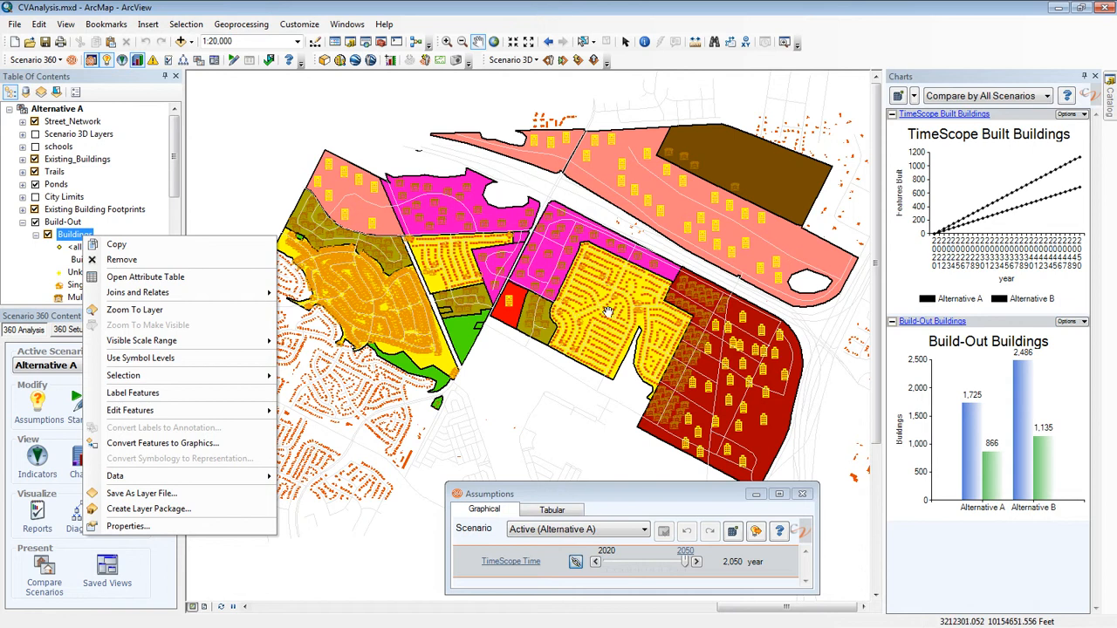
# Step: Open the Buildings attribute table, close the Assumptions window and bring the GE Models column into view
pyautogui.click(144, 277)
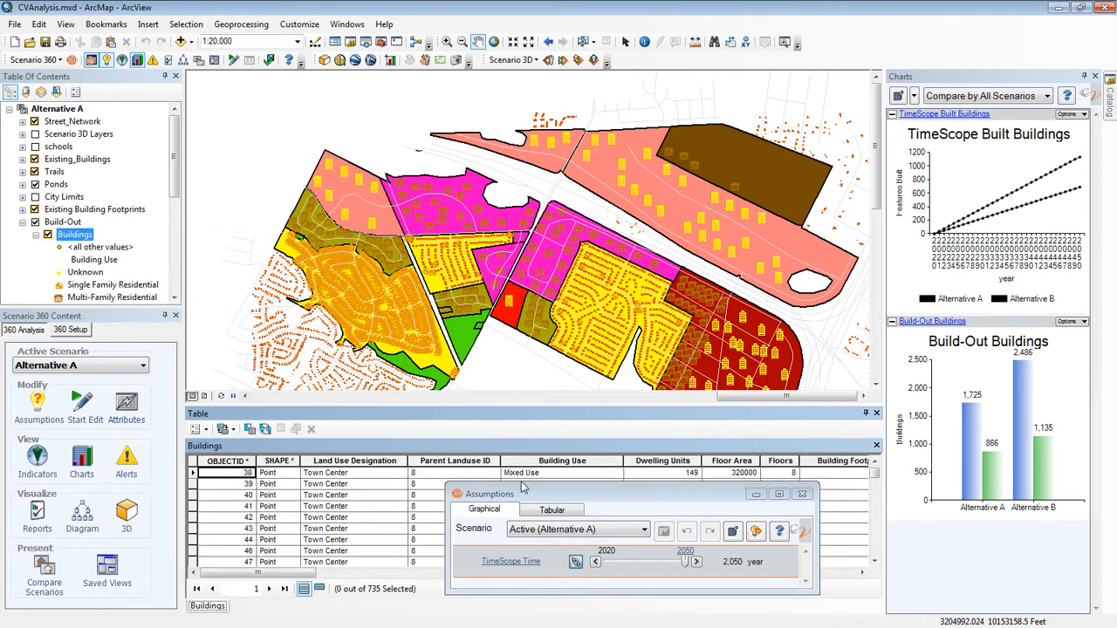
pyautogui.click(802, 494)
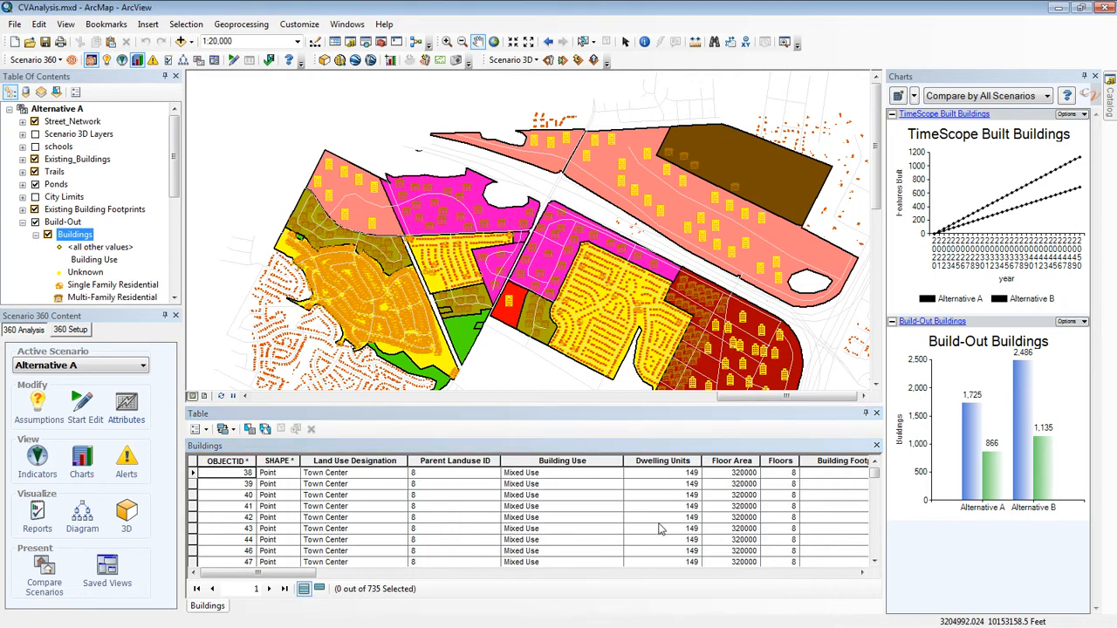
pyautogui.moveTo(303, 573); pyautogui.dragTo(847, 624)
pyautogui.moveTo(875, 477); pyautogui.dragTo(873, 483)
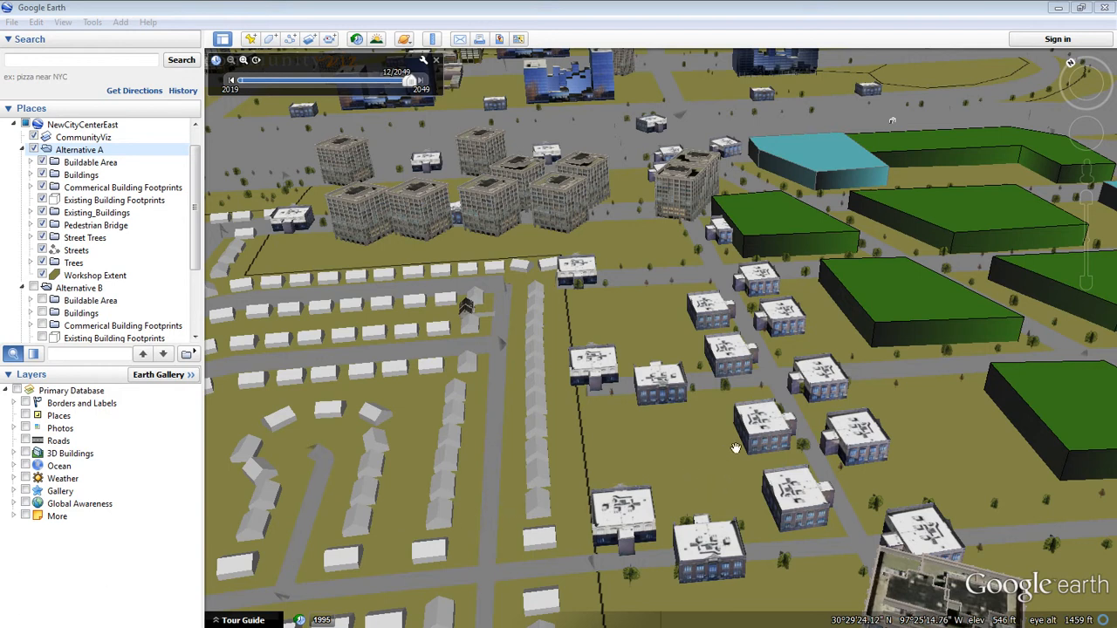
# Step: In Google Earth, inspect the exported 3D building models of Alternative A up close from several angles
pyautogui.click(770, 439)
pyautogui.moveTo(769, 422); pyautogui.dragTo(745, 494)
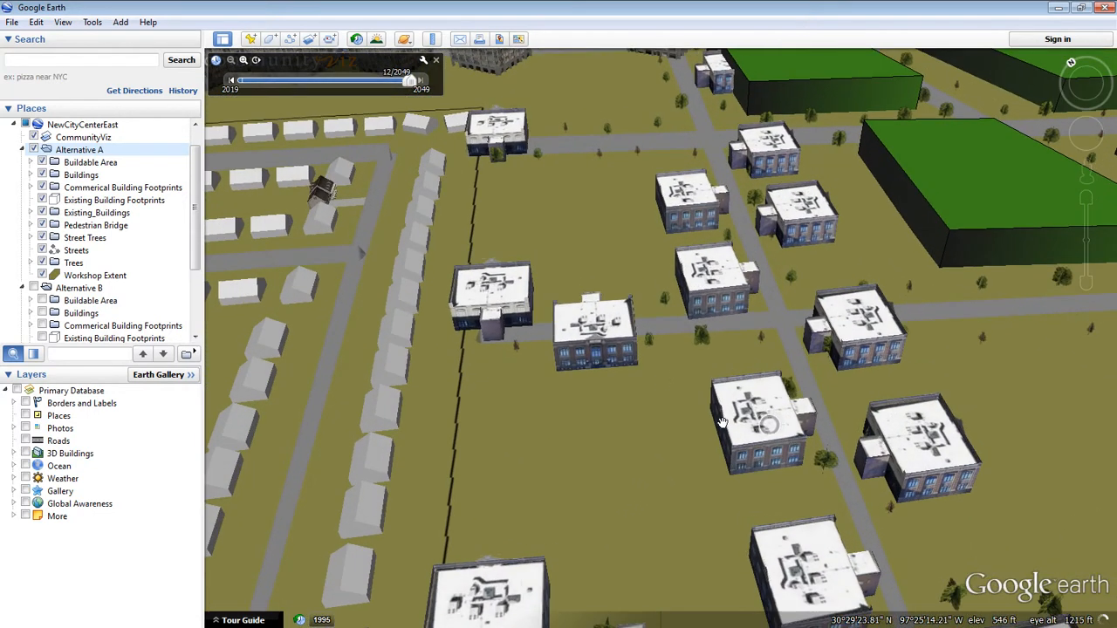
pyautogui.moveTo(608, 369); pyautogui.dragTo(619, 384)
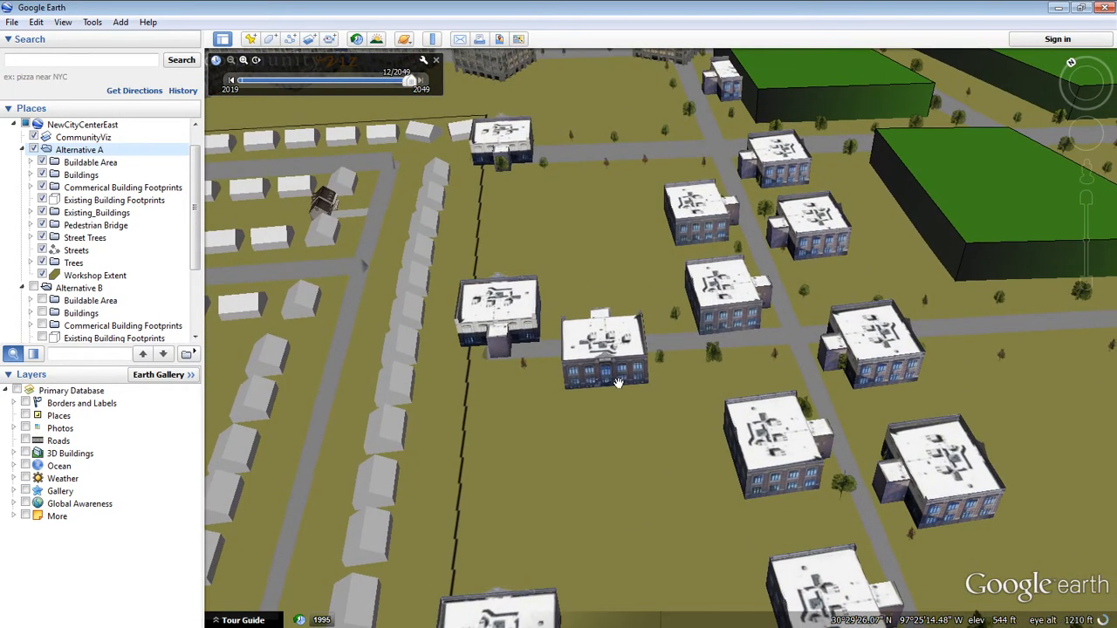
pyautogui.moveTo(330, 365); pyautogui.dragTo(411, 456)
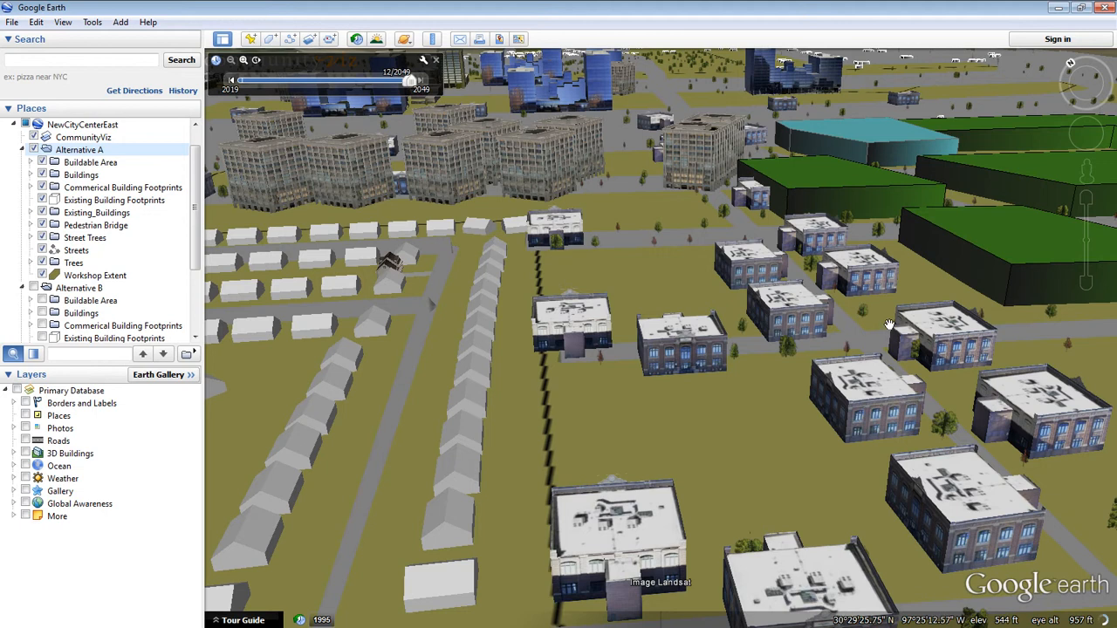
pyautogui.moveTo(838, 334); pyautogui.dragTo(685, 366)
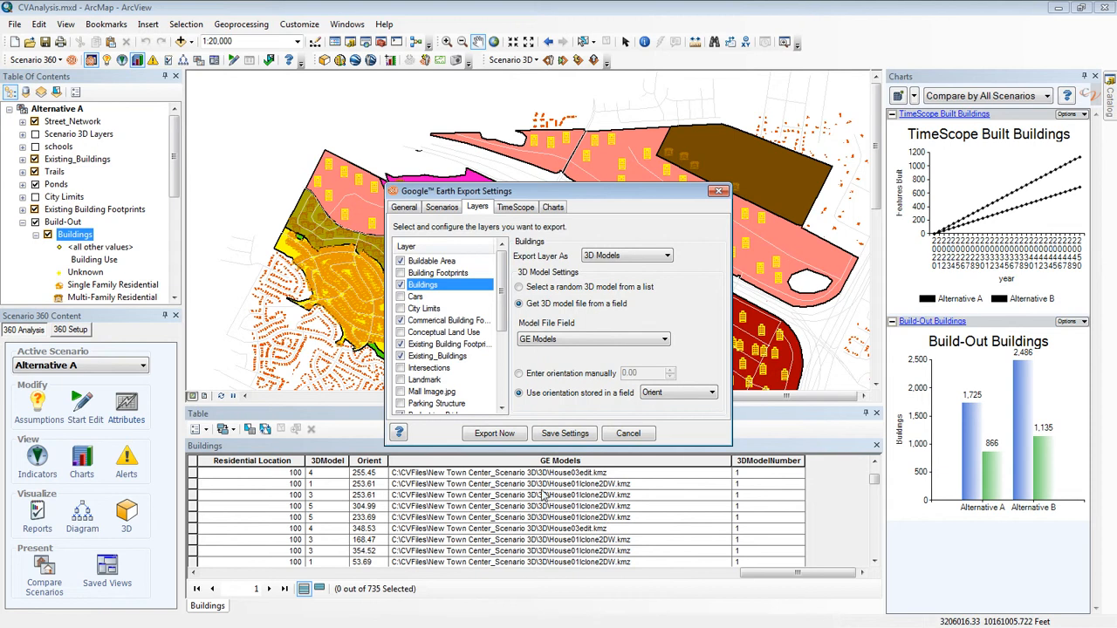
# Step: In ArcMap's Google Earth export settings, review the options for the Existing_Buildings, commercial building footprints and Streets layers
pyautogui.click(458, 359)
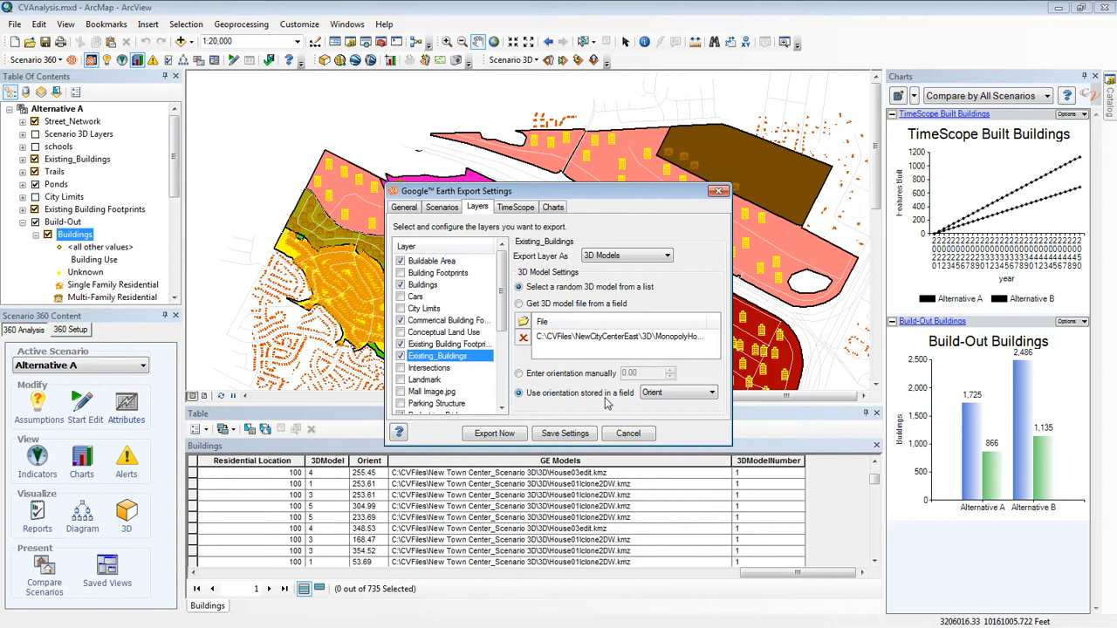
pyautogui.click(475, 321)
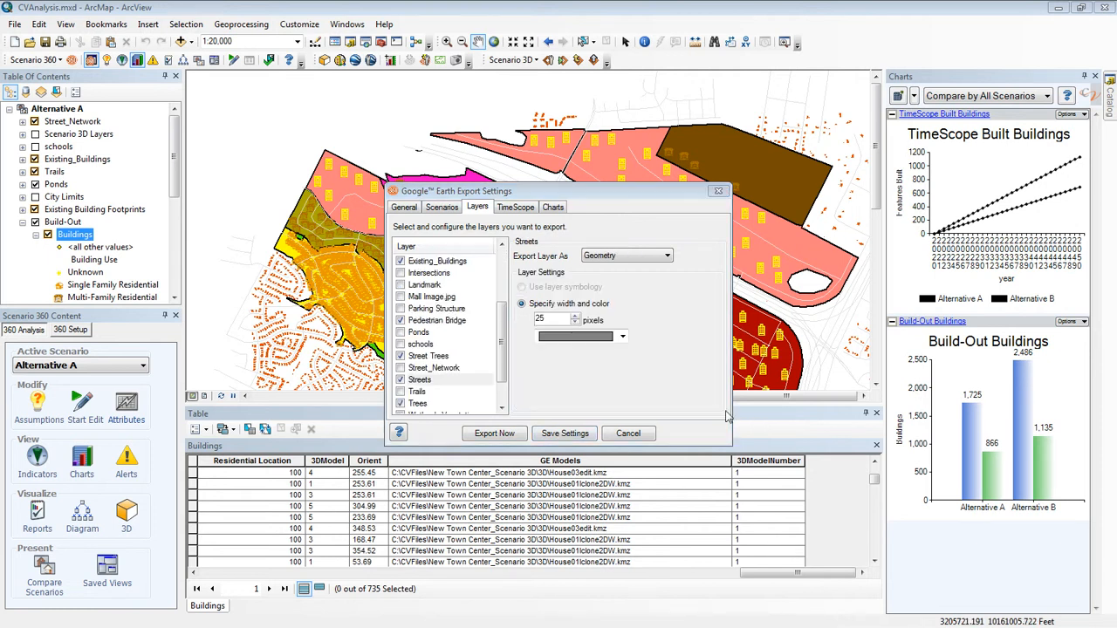
pyautogui.click(428, 382)
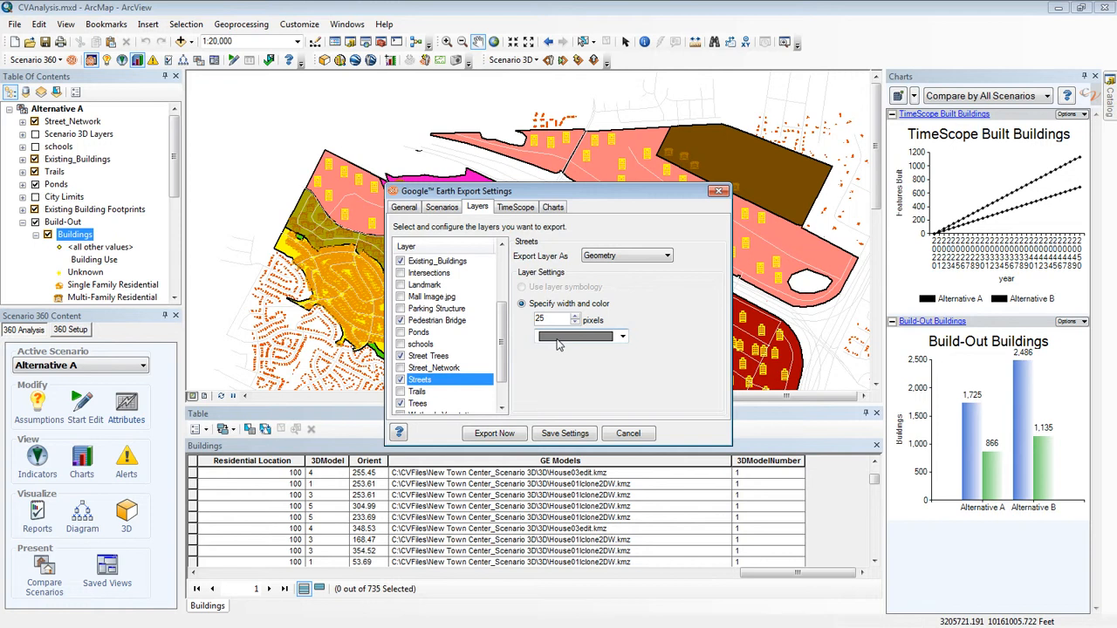
pyautogui.click(668, 258)
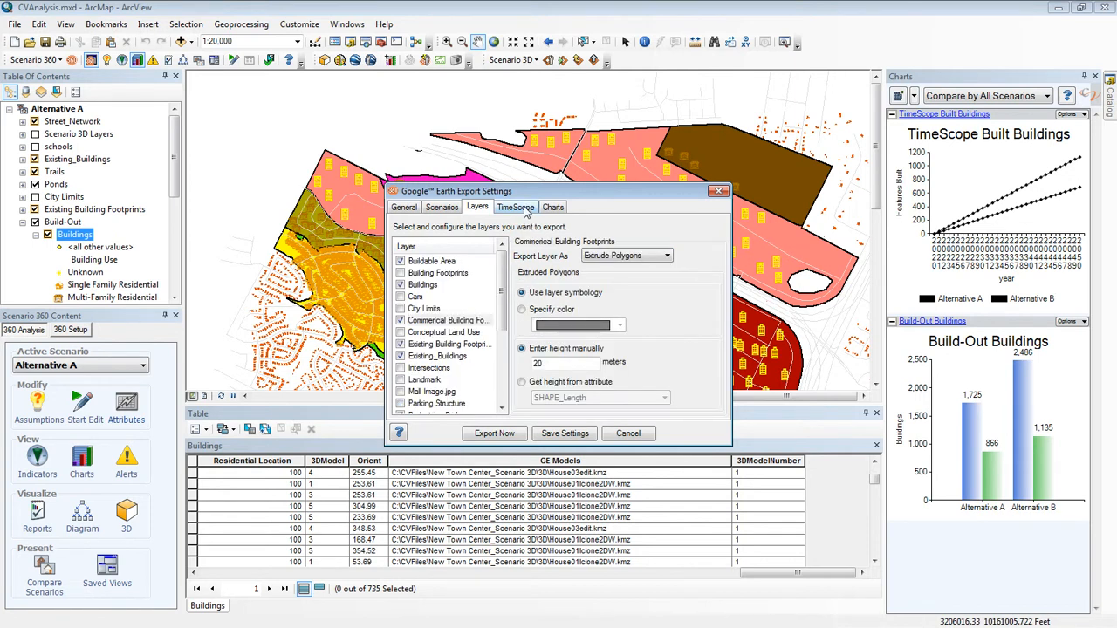
# Step: Show the TimeScope export settings, and in Google Earth move the time slider back to 8/2049
pyautogui.click(523, 208)
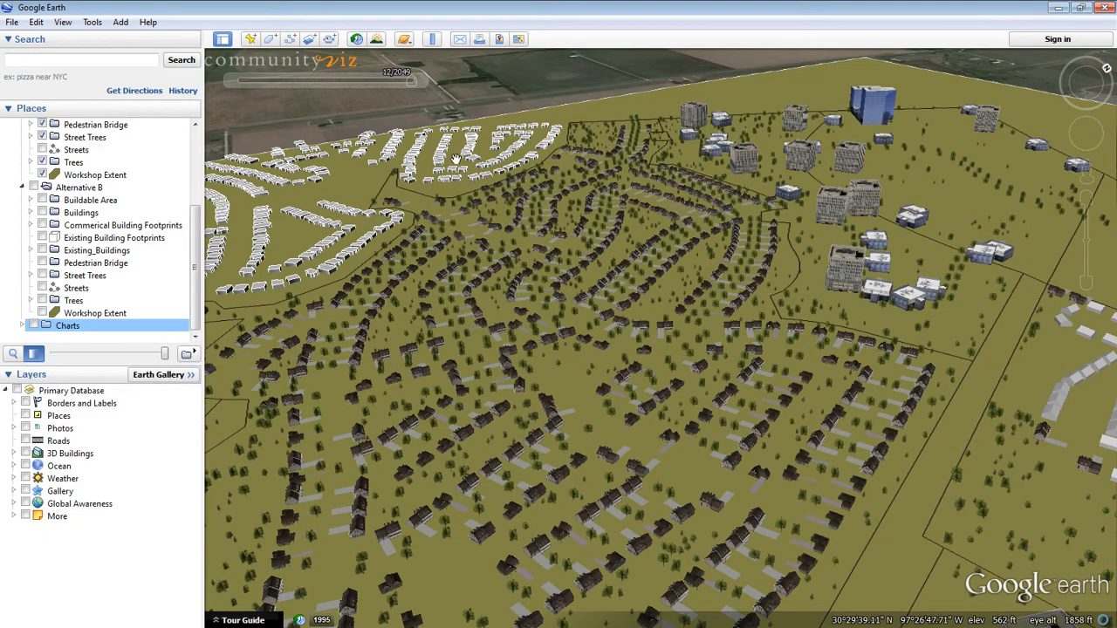
pyautogui.moveTo(411, 83)
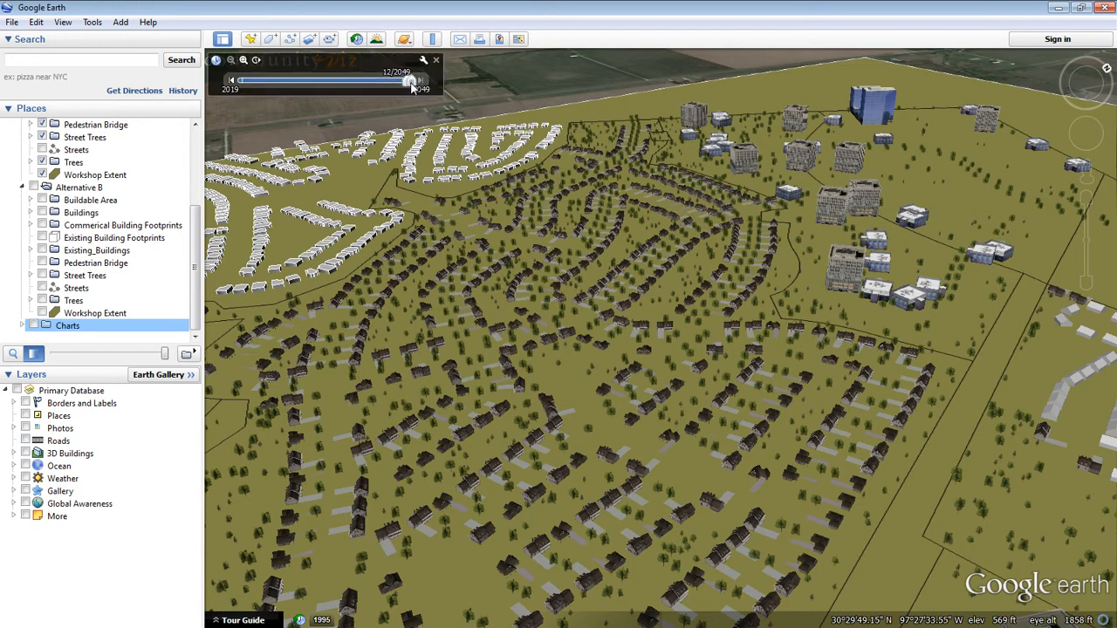
pyautogui.moveTo(408, 86)
pyautogui.mouseDown()
pyautogui.moveTo(297, 85)
pyautogui.moveTo(408, 86)
pyautogui.mouseUp()
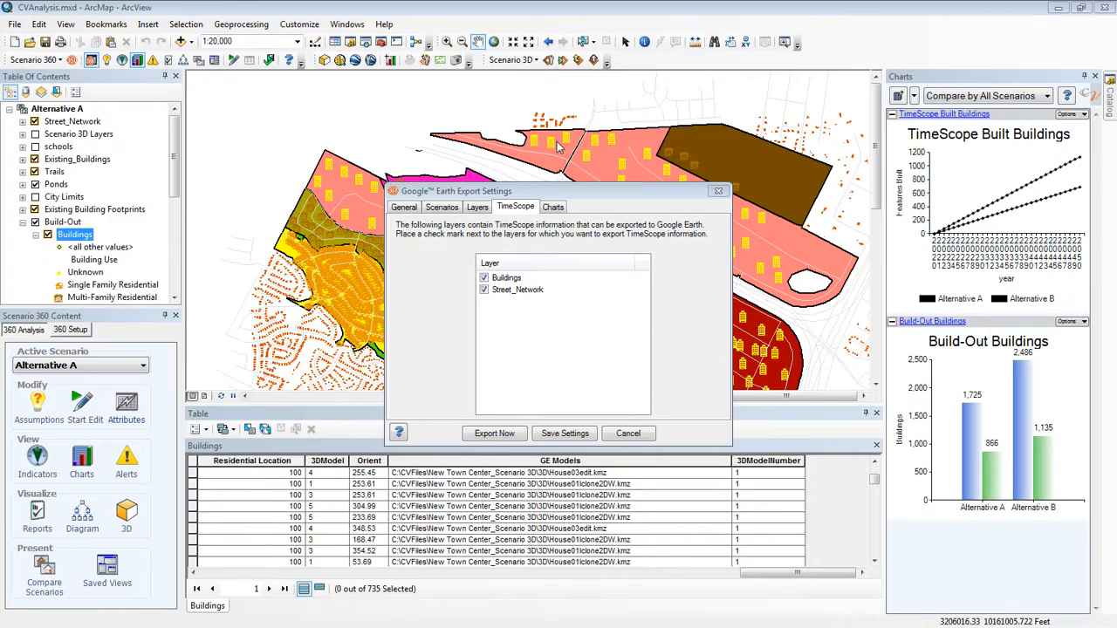
# Step: Back in ArcMap, review the list of charts selected for the Google Earth export
pyautogui.click(553, 208)
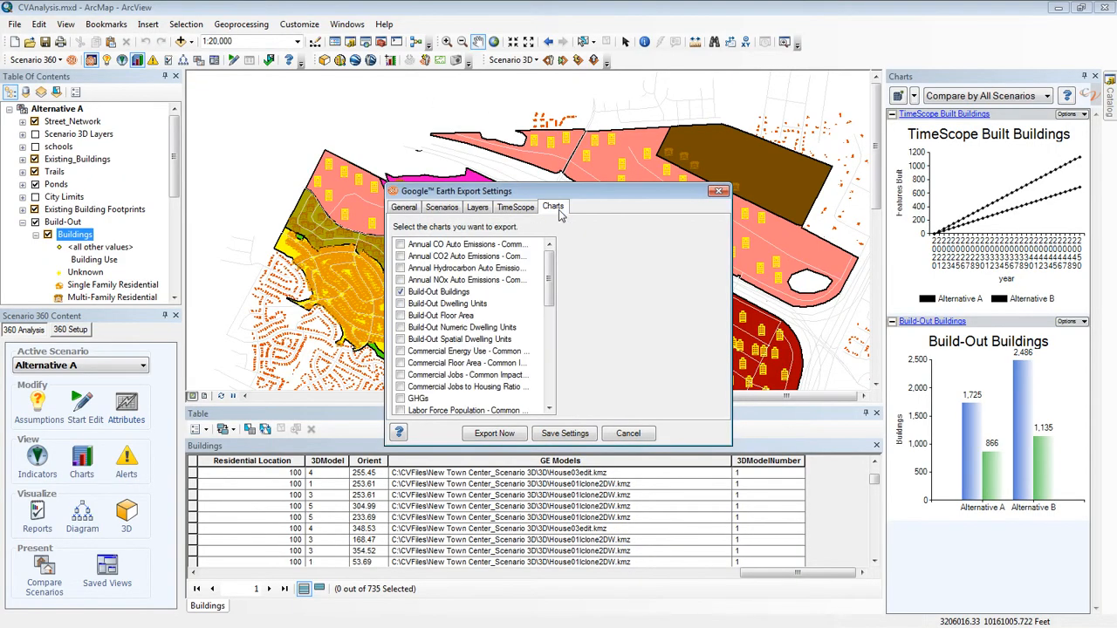
pyautogui.moveTo(551, 284)
pyautogui.mouseDown()
pyautogui.moveTo(550, 324)
pyautogui.moveTo(550, 278)
pyautogui.mouseUp()
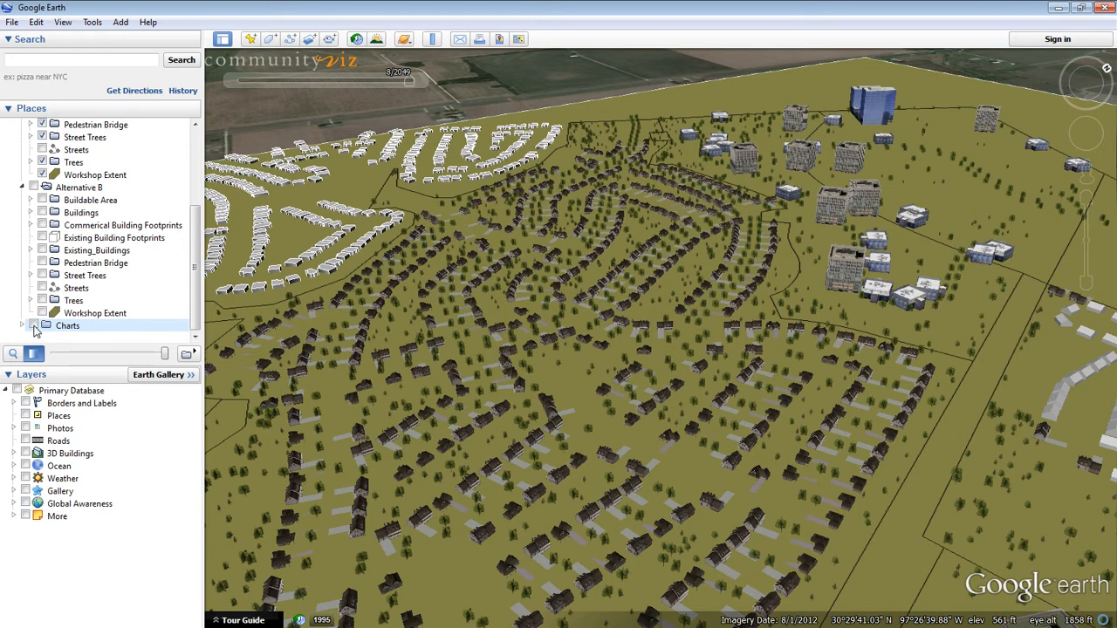
# Step: In Google Earth, turn on the Charts folder and expand it to list its charts
pyautogui.click(34, 327)
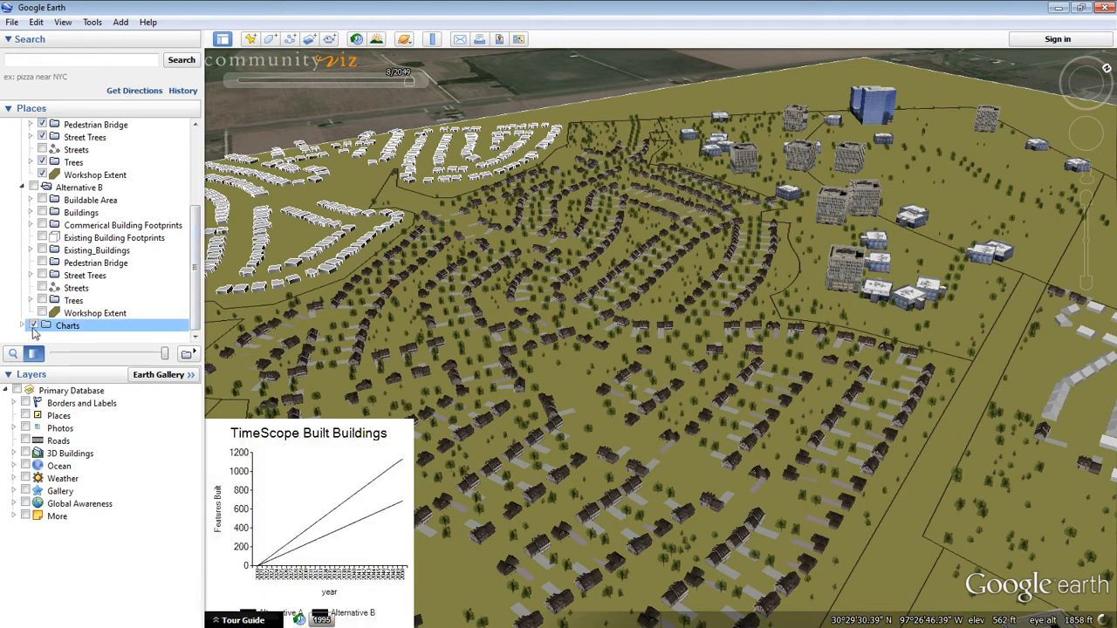
pyautogui.click(22, 325)
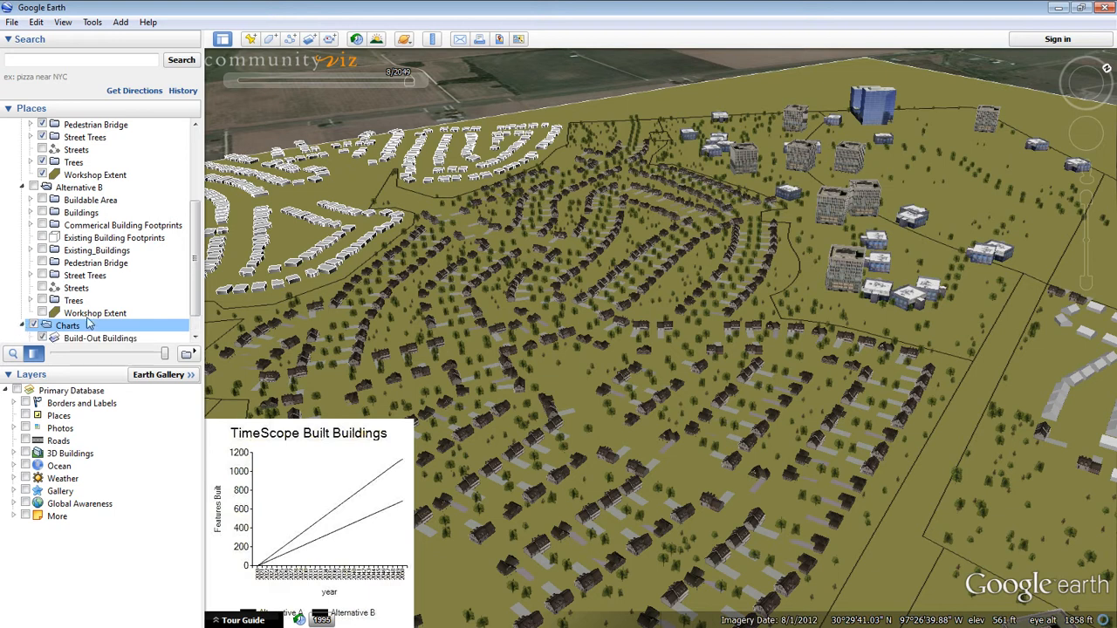
pyautogui.scroll(-1, 194, 275)
pyautogui.scroll(-1, 194, 275)
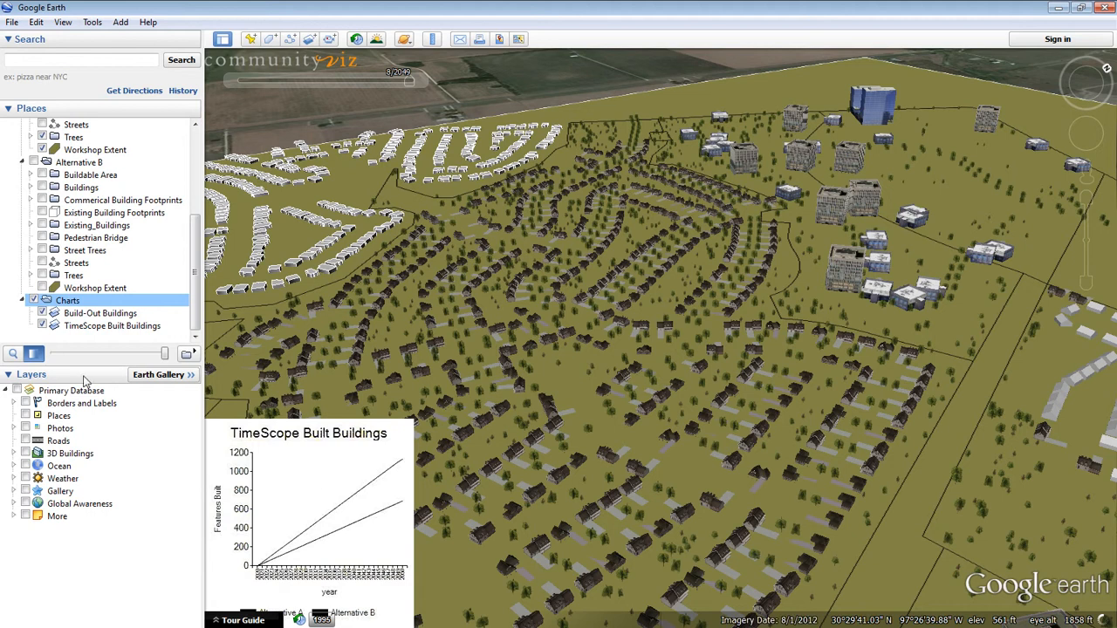
# Step: Hide the TimeScope Built Buildings chart and display the Build-Out Buildings chart at full opacity
pyautogui.click(42, 326)
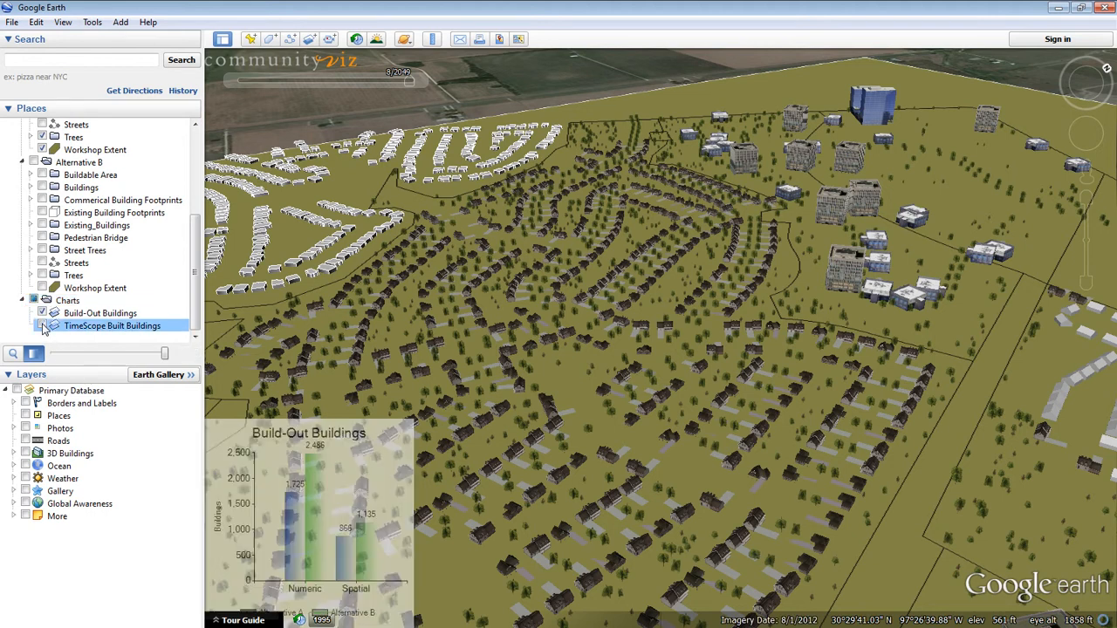
pyautogui.click(42, 314)
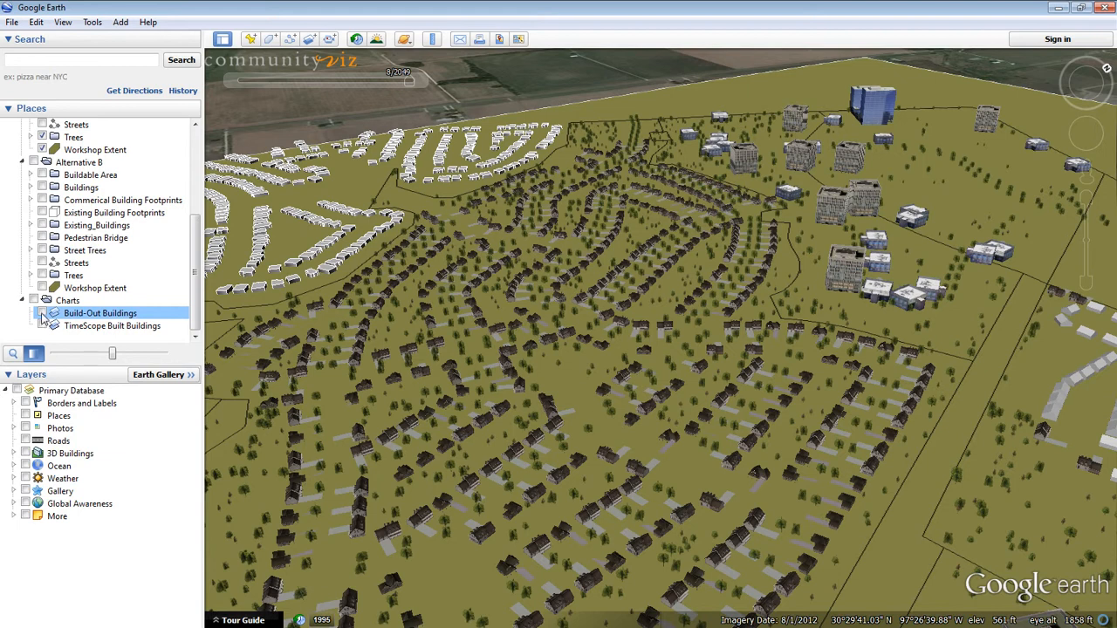
pyautogui.click(42, 315)
pyautogui.click(112, 355)
pyautogui.moveTo(113, 355); pyautogui.dragTo(169, 357)
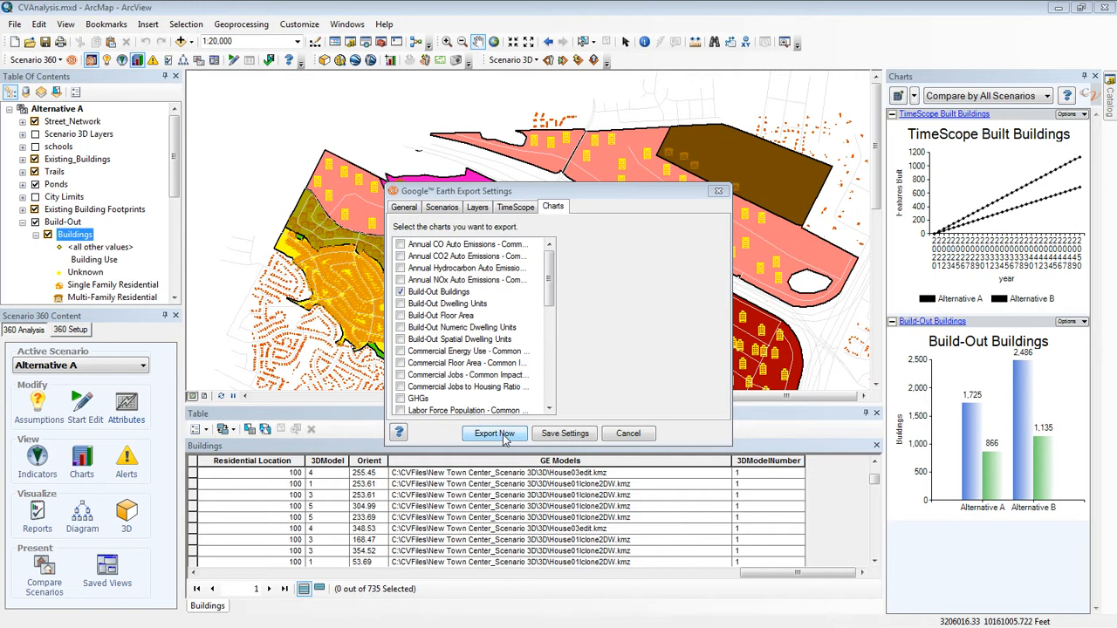
# Step: Switch to ArcMap and save the Google Earth export settings
pyautogui.click(557, 441)
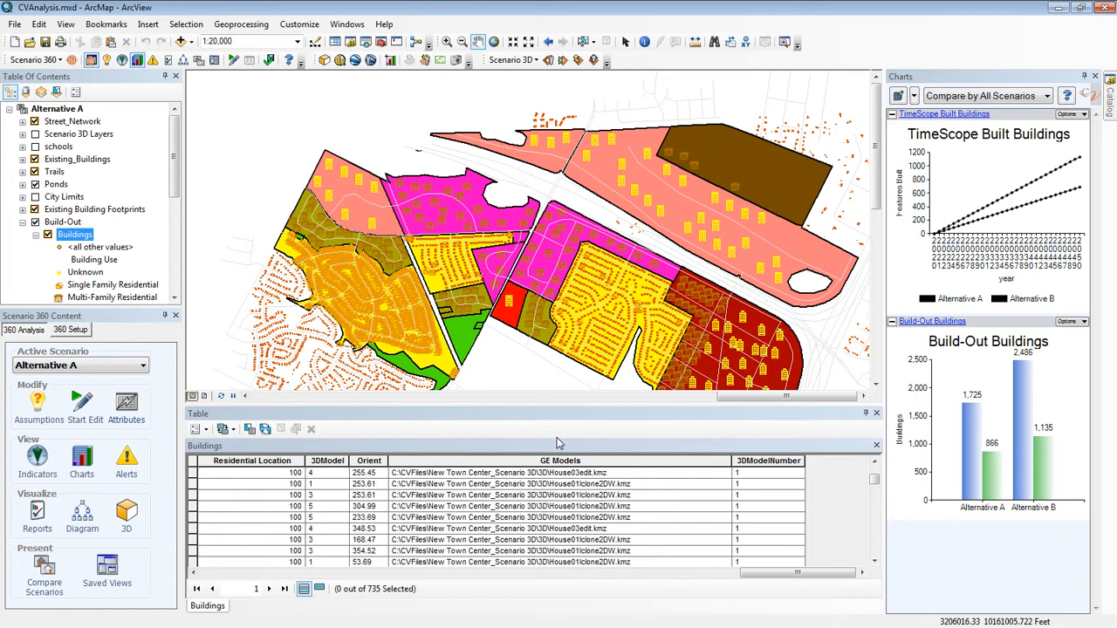